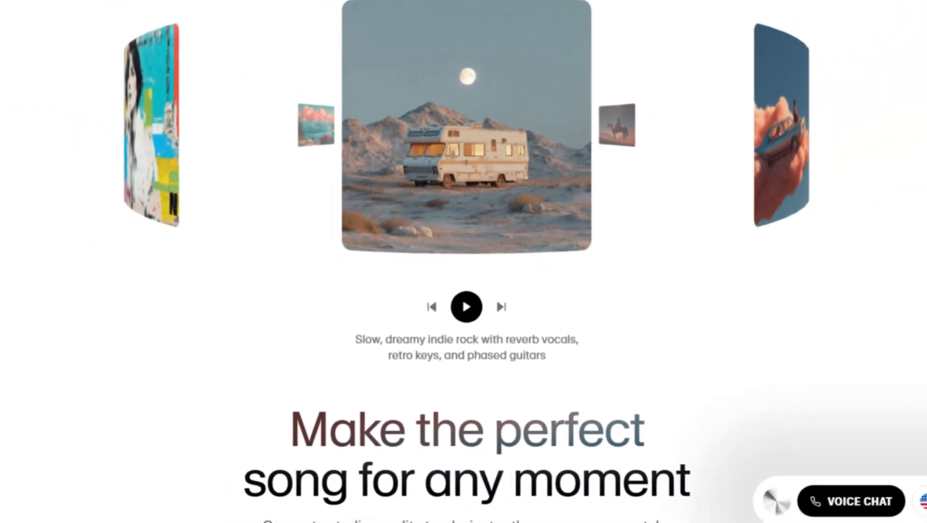
Step: Sign in to ElevenLabs with Google and open the Music generator
scroll(464, 262, up, 3)
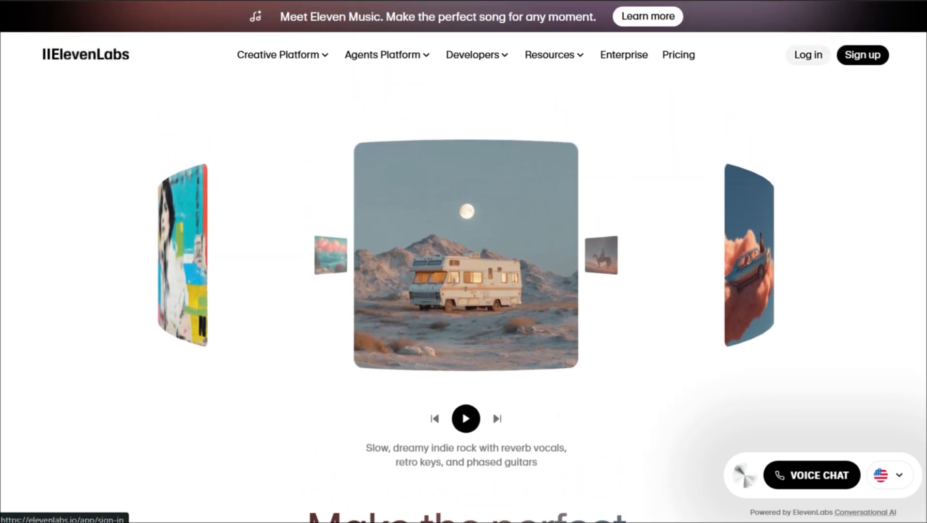
click(808, 55)
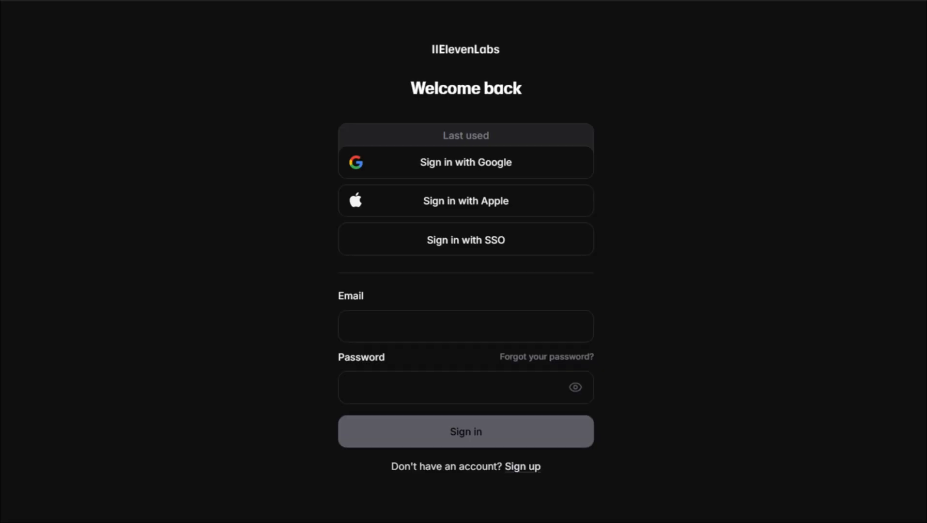
click(480, 164)
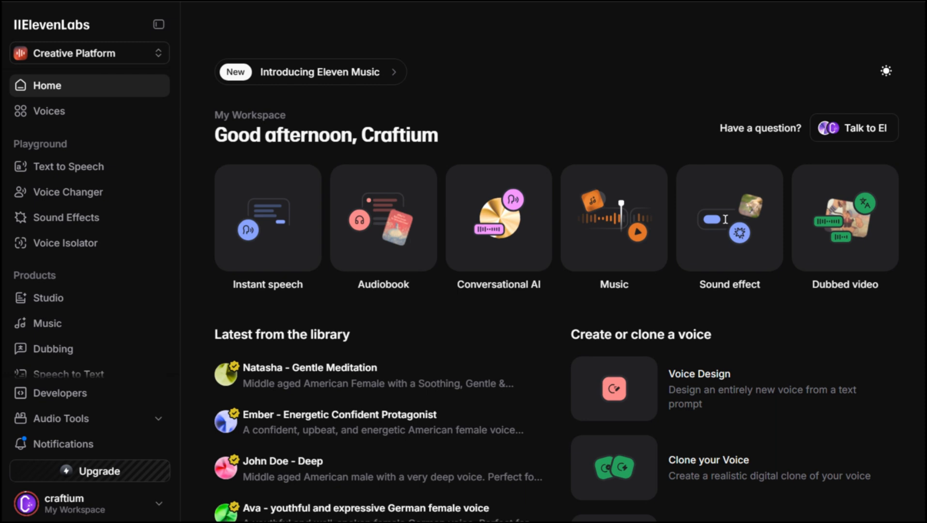
click(46, 323)
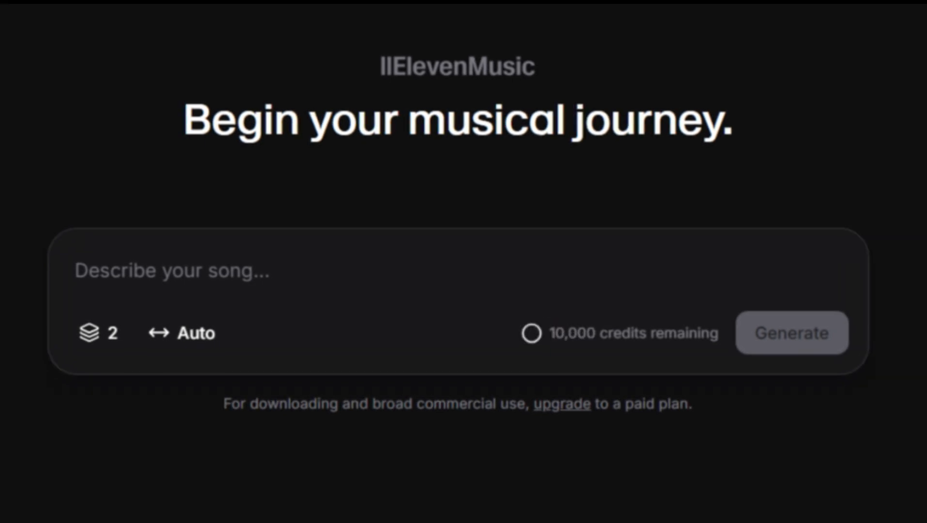
Step: Describe the song as melodic reggae, 80 BPM, deep bass, one drop drums, offbeat guitar skank, organ bubble, warm male vocal, memorable chorus and sunny, relaxed mood
text(Melodic reggae, 80 BPM. Deep bass, one drop drums, offbeat guitar skank, organ bubble. Warm male vocal with a clear, singable melo)
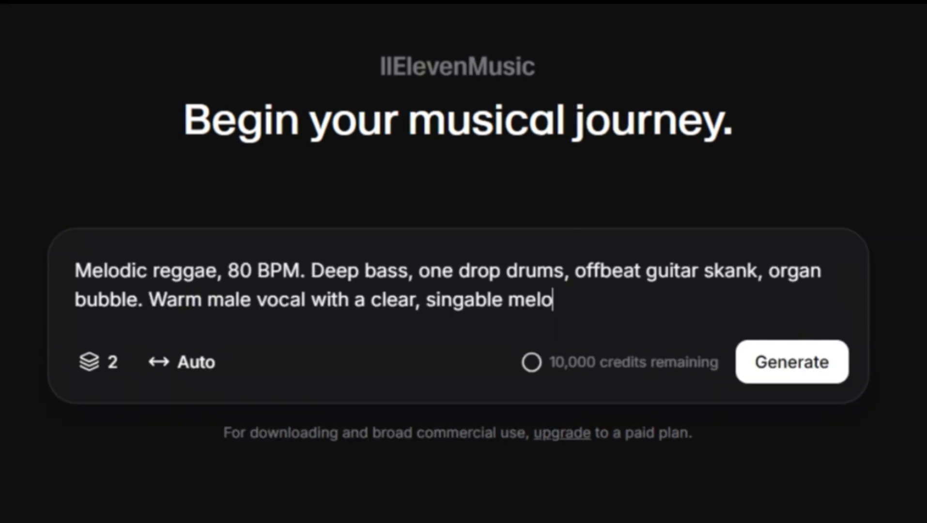
text(dy and a memorable chorus. Sunny, relaxed mood.)
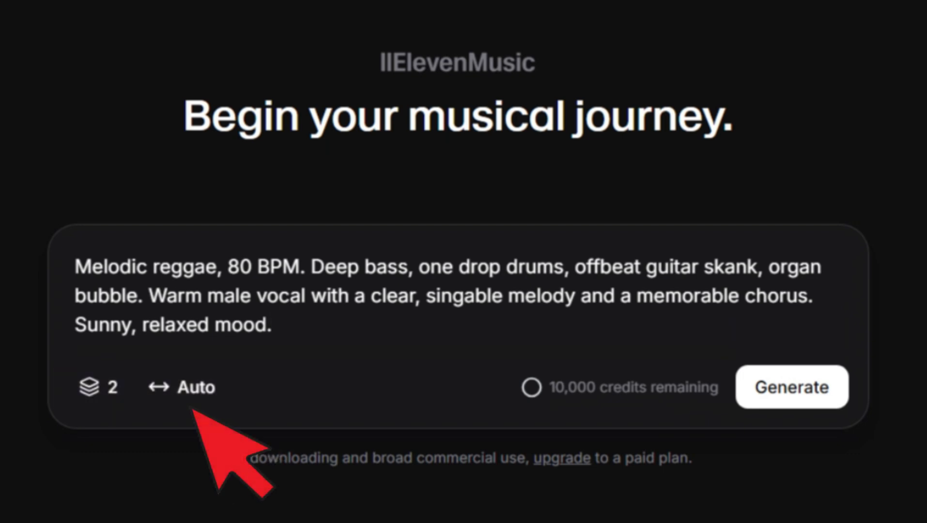
Step: Set the reggae song to 1 variant with a 2-minute duration and generate it
click(98, 387)
click(115, 303)
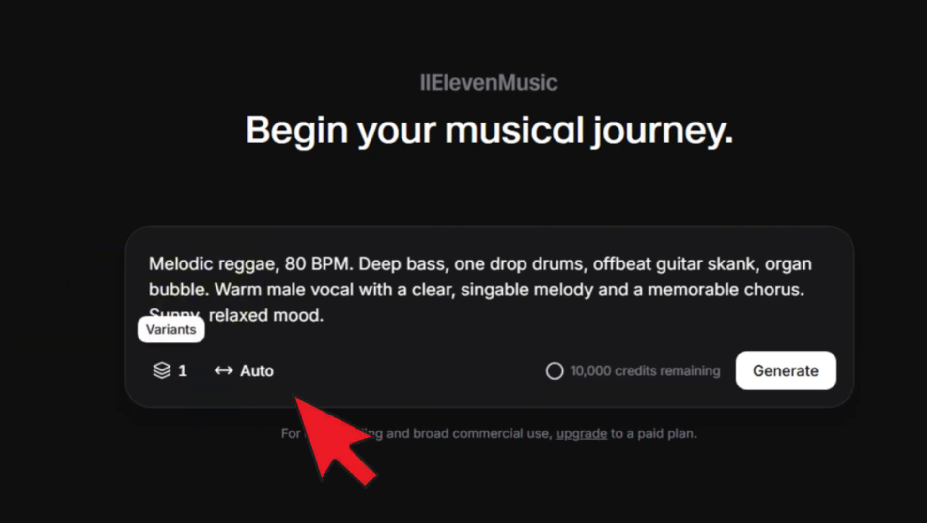
click(278, 370)
click(277, 303)
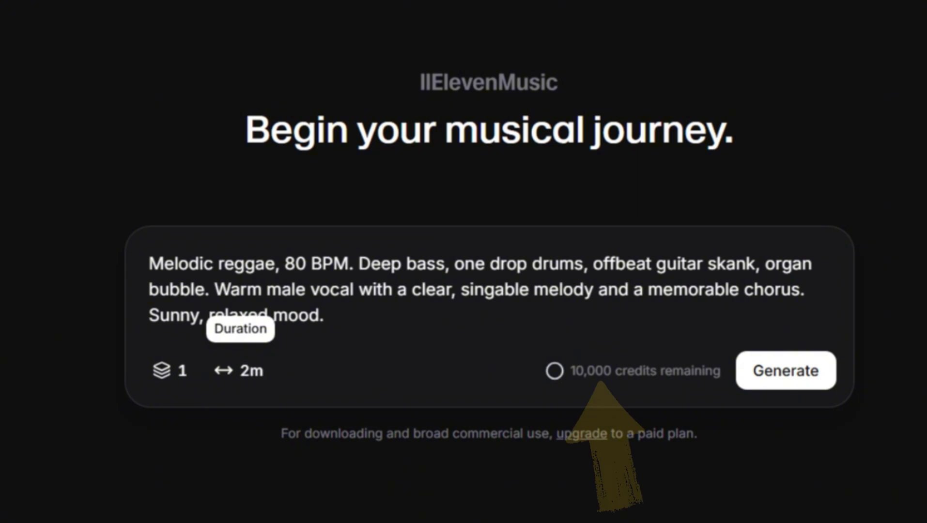
mouse_move(647, 377)
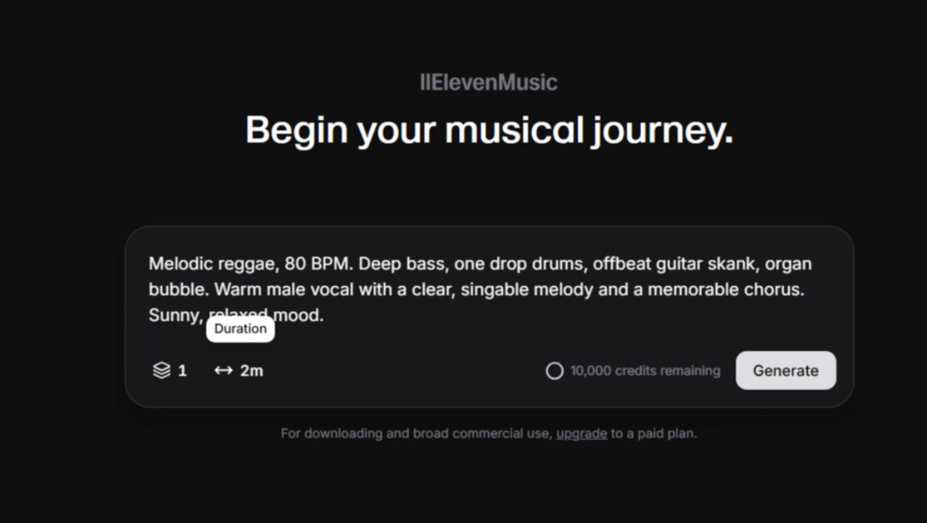
click(785, 371)
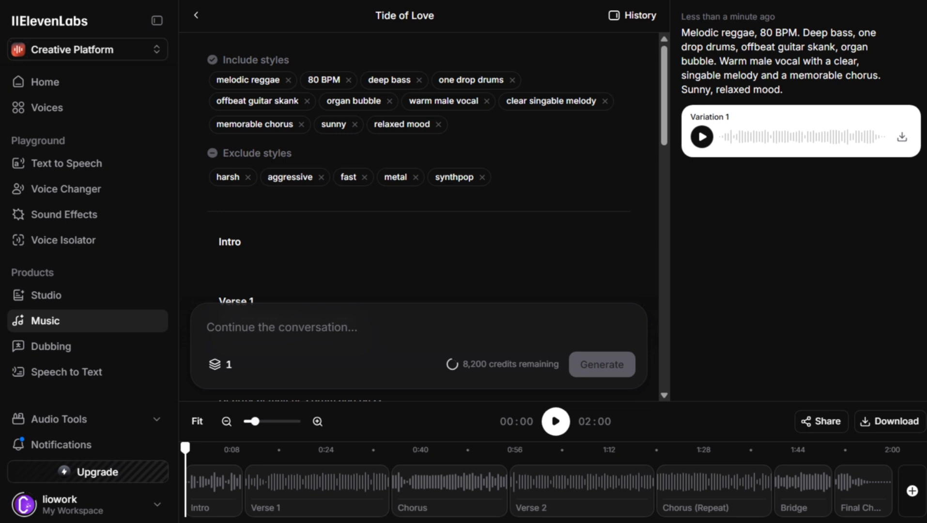
Step: Review the generated reggae song's styles and lyrics, and play Variation 1
scroll(418, 193, down, 5)
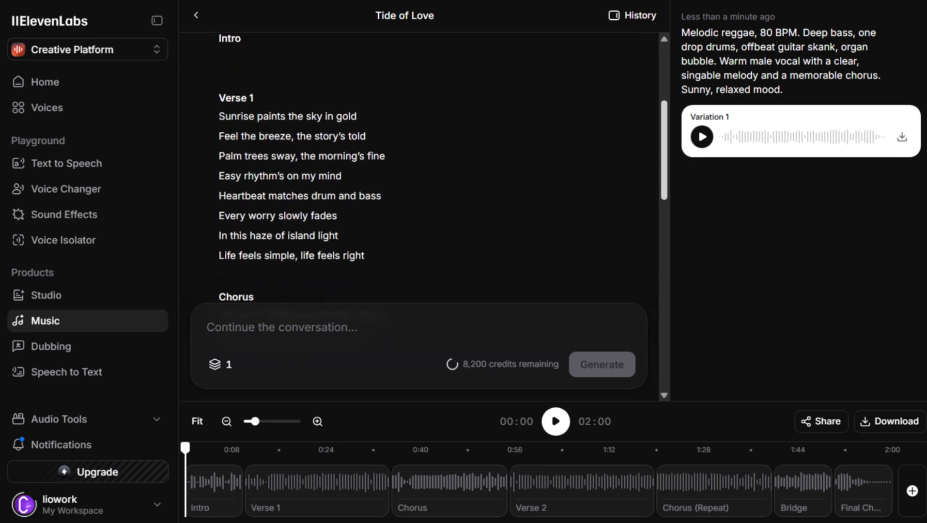
scroll(418, 194, down, 7)
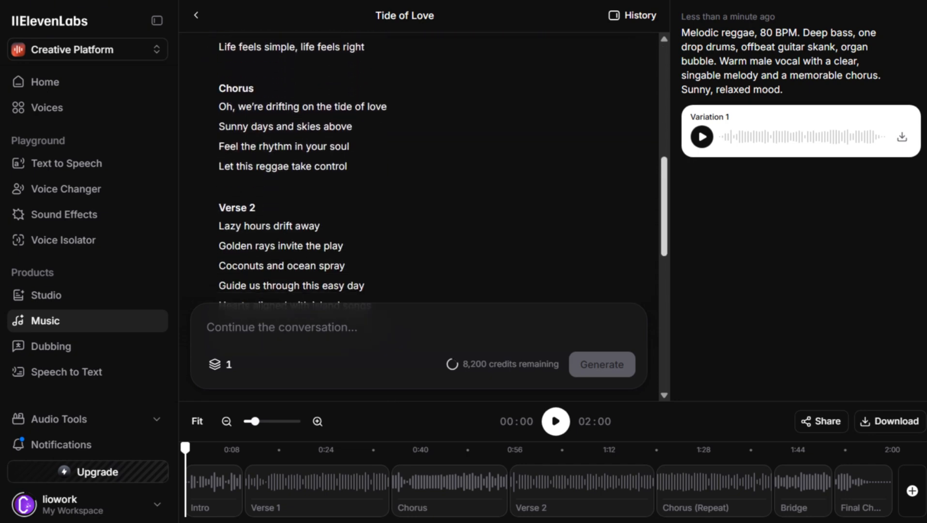
scroll(418, 194, down, 5)
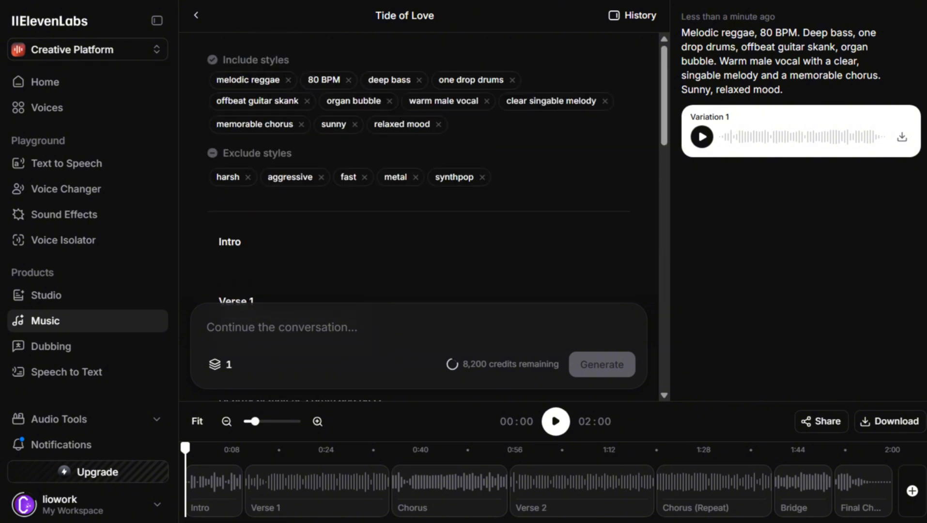
click(701, 136)
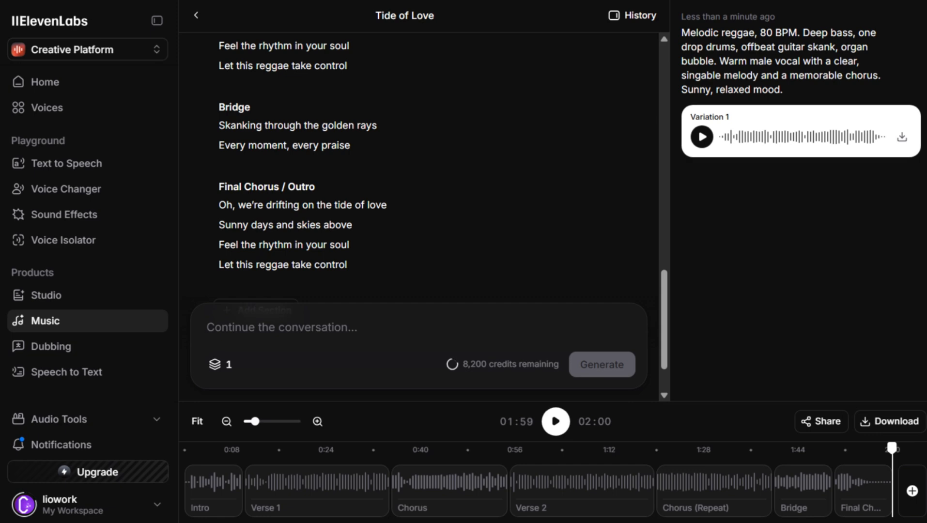
Step: Start a new song described as a 118 BPM percussion-based electronic instrumental with warm punchy bass and timed sections from Intro 0:00–0:15 to Outro 2:20–2:28
click(46, 321)
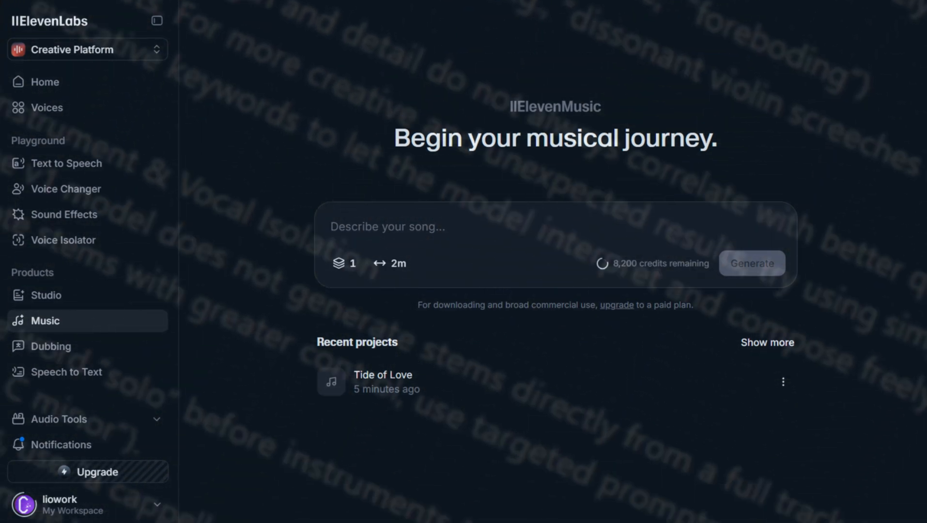
text(Percussion-based electronic track with a technological bias, 118 BPM. Full, layered sound with clean bright percussion, crisp hi-hats)
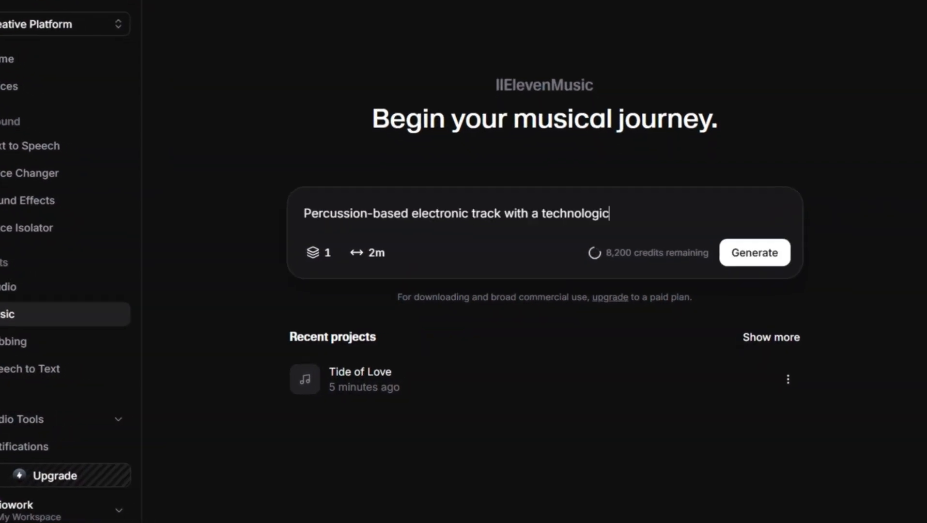
text(, tight snare, warm punchy bass, subtle arpeggio, smooth synth plucks, airy pads, light electronic accents. Wide stereo image, polished and detailed. Balanced, unobtrusive, smooth flow, no sudden drops or breakdowns. Instrumental only. Structure: Intro 0:00–0:15, Chorus 0:15–0:30, Chorus 0:30–0:44, Instrumental 0:44–0:59, Chorus 0:5)
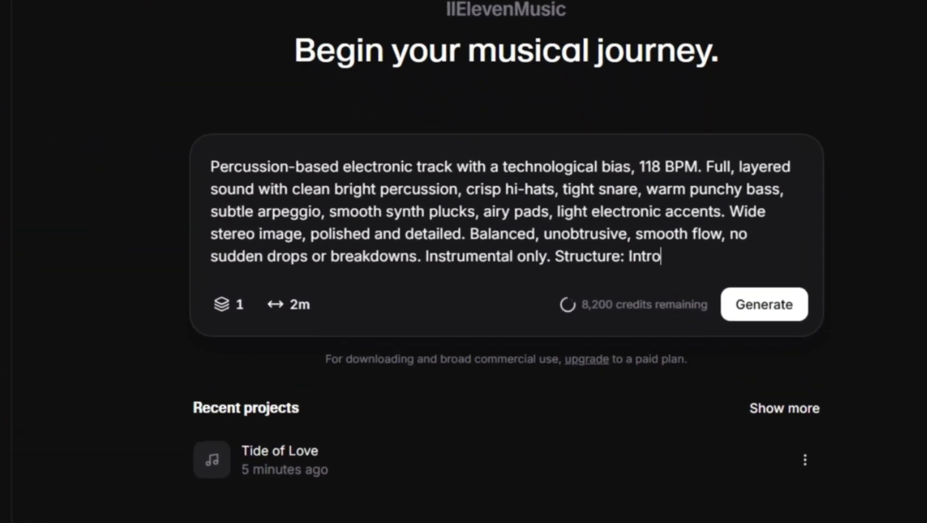
text(9–1:14, Solo 1:14–1:29, Chorus 1:29–1:43, Chorus 1:43–1:58, Chorus 1:58–2:13, Outro 2:13–2:20, Outro 2:20–2:28.)
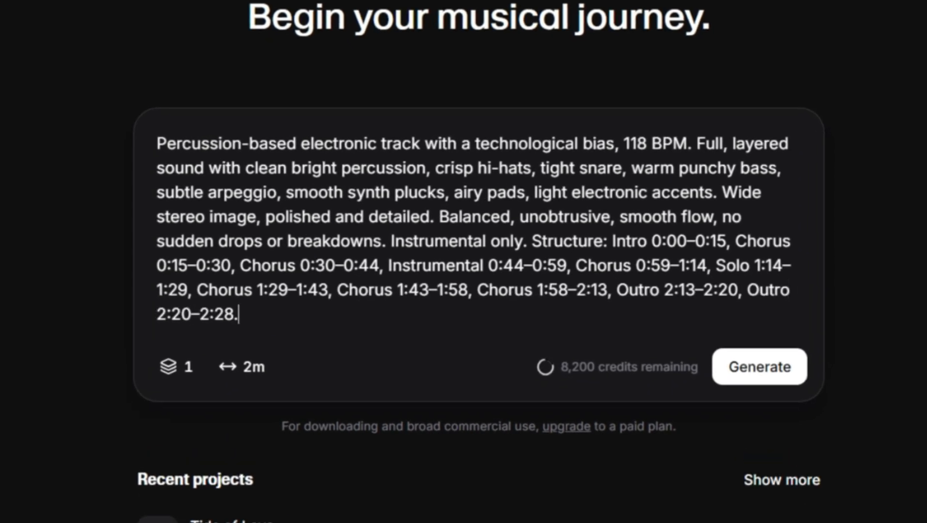
Step: Generate the electronic track with the duration set to Auto and play its Variation 1
click(244, 369)
click(121, 308)
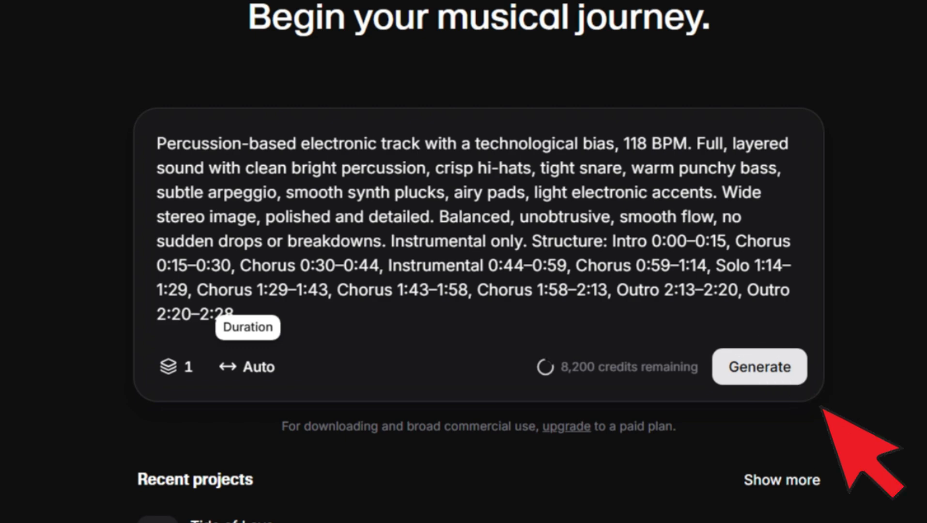
click(759, 366)
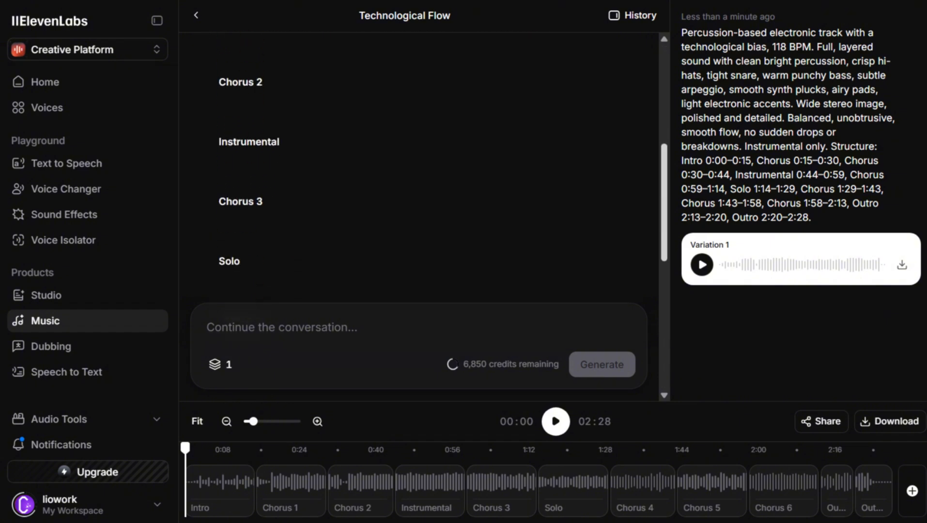
click(702, 265)
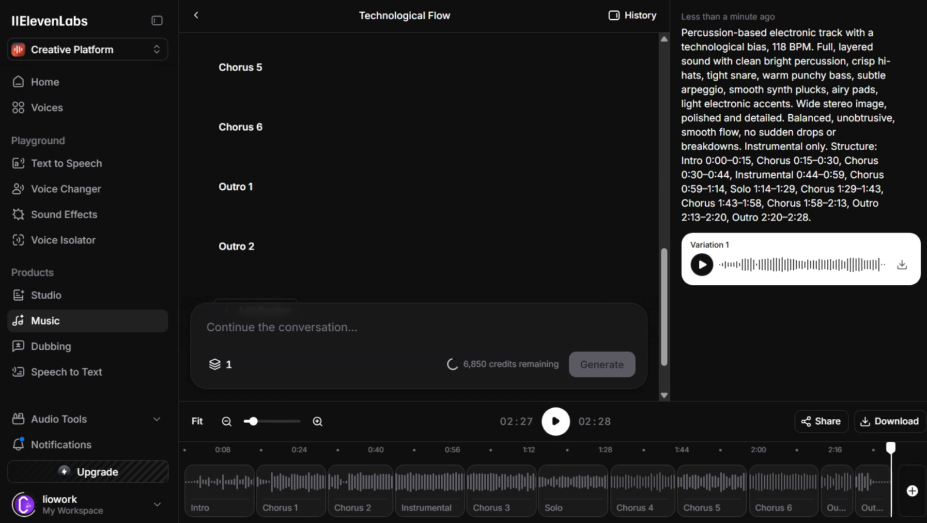
Step: Remove "warm punchy bass" from the included styles and shorten the Intro section by about 7 seconds
drag(663, 307, 664, 105)
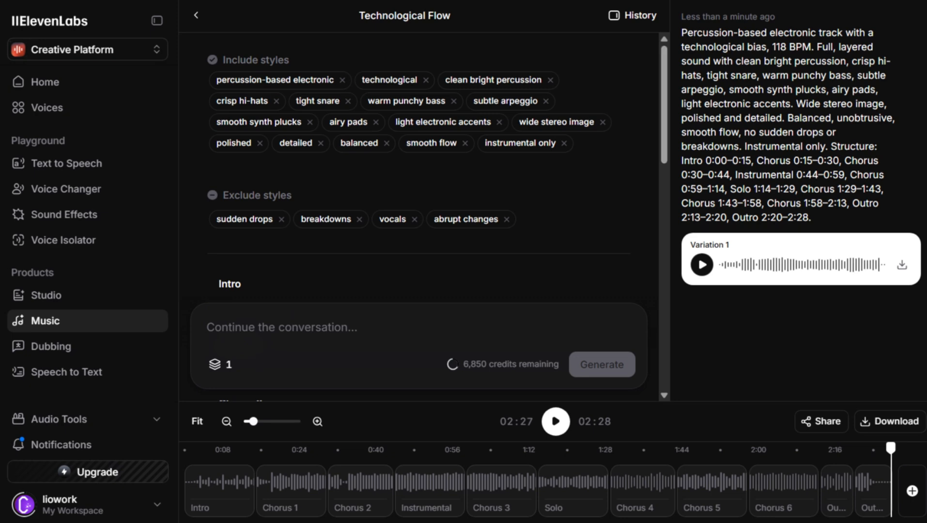
click(453, 101)
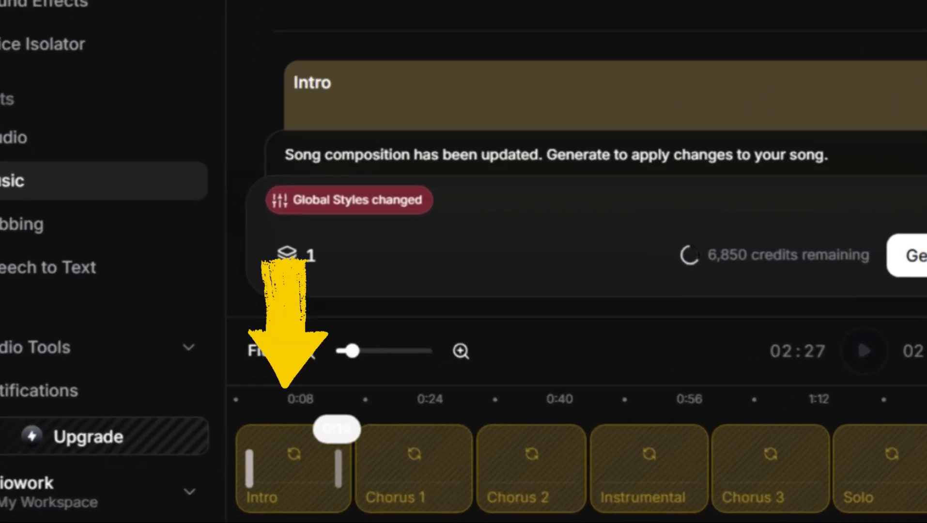
drag(338, 468, 290, 468)
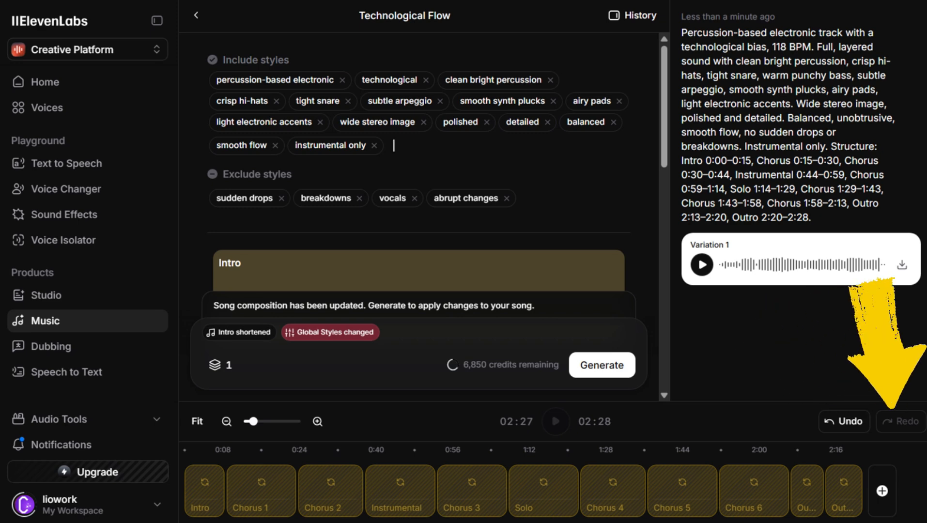
Step: Regenerate the electronic track from the edited composition plan and play the new variation
click(602, 365)
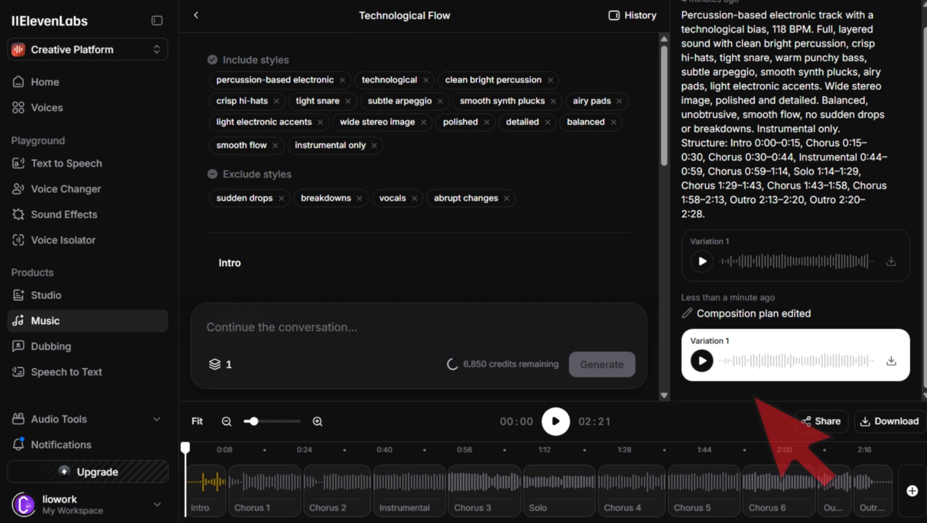
click(702, 360)
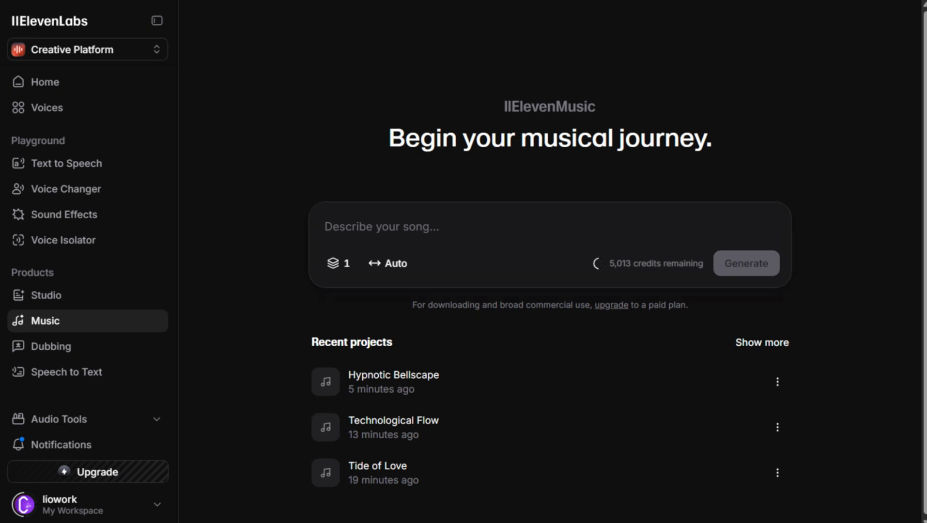
Step: Generate a 120 BPM dark retrowave song with timed sections, a cold female vocal "I see your every step before you take it." at 0:04, instrumental after 0:08
text(Dark retrowave, aggressive, 120 BPM. Driving bassline, punchy drums, sharp synth lead, deep pads. Cyberpunk mood; short, clear transitions (impacts, filter sweeps). Structure: Intro 0:00–0:08, Build 0:08–0:24, Drop 0:24–0:40, Chorus 0:40–1:16, Dark Bridge 1:16–1:28, Final Chorus & Outro 1:28–2:00. Lyrics begin at 0:04 (cold female vocal): “I see your every step before you take it.” Instrumental)
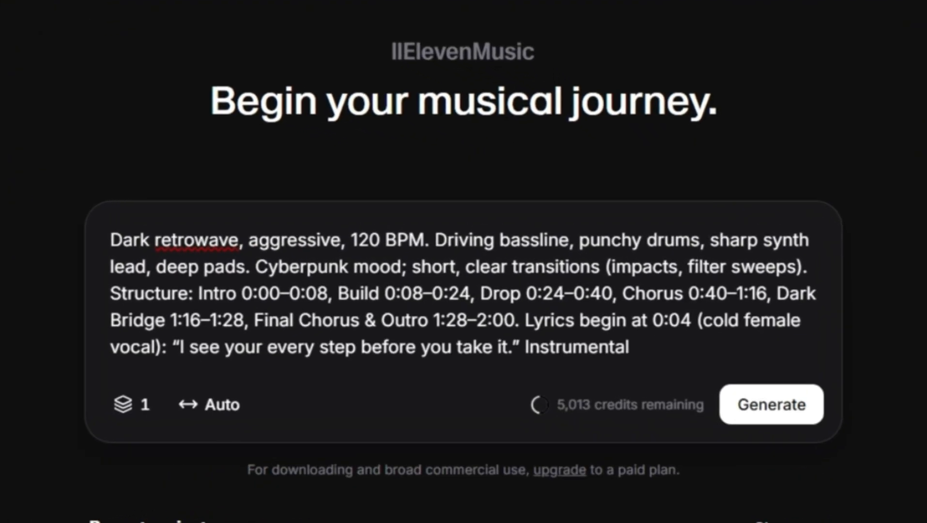
text( only after 0:08.)
click(771, 404)
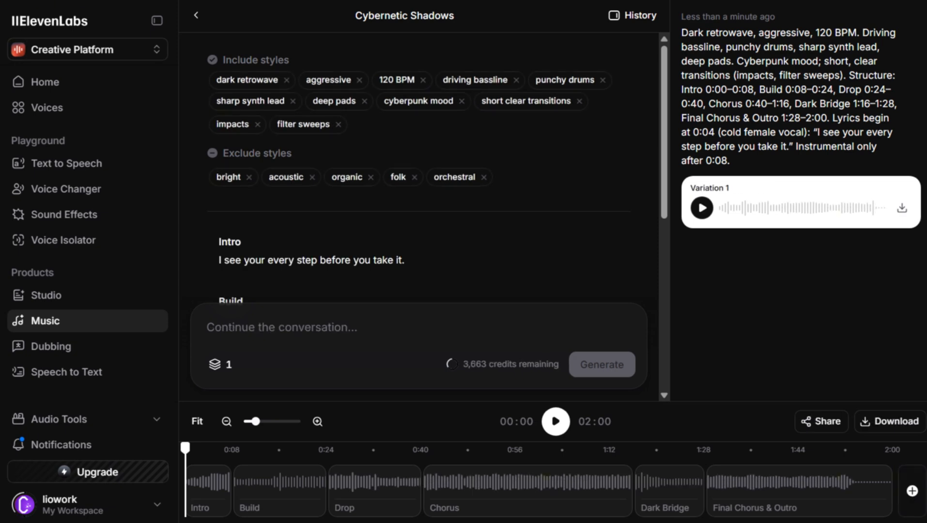
Step: Review the retrowave song's styles and section layout, and play its Variation 1
scroll(418, 170, down, 7)
scroll(419, 170, up, 7)
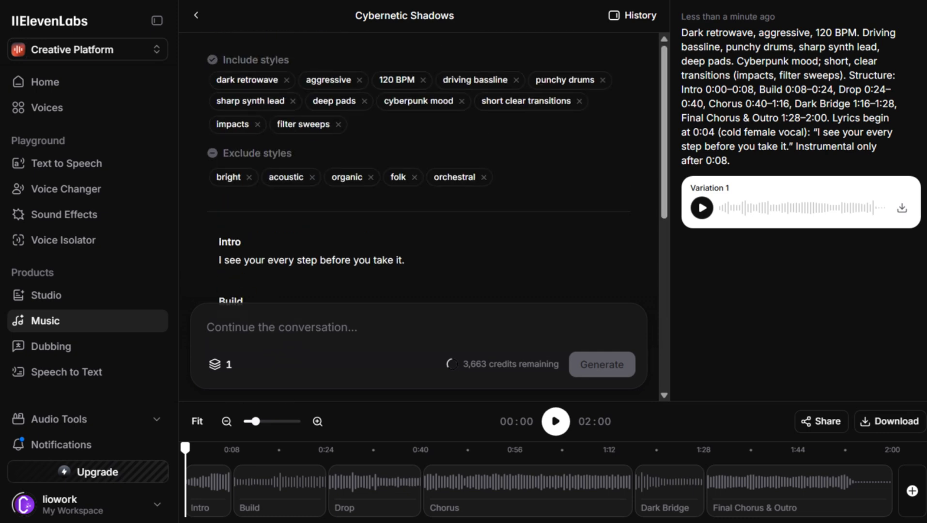
click(702, 208)
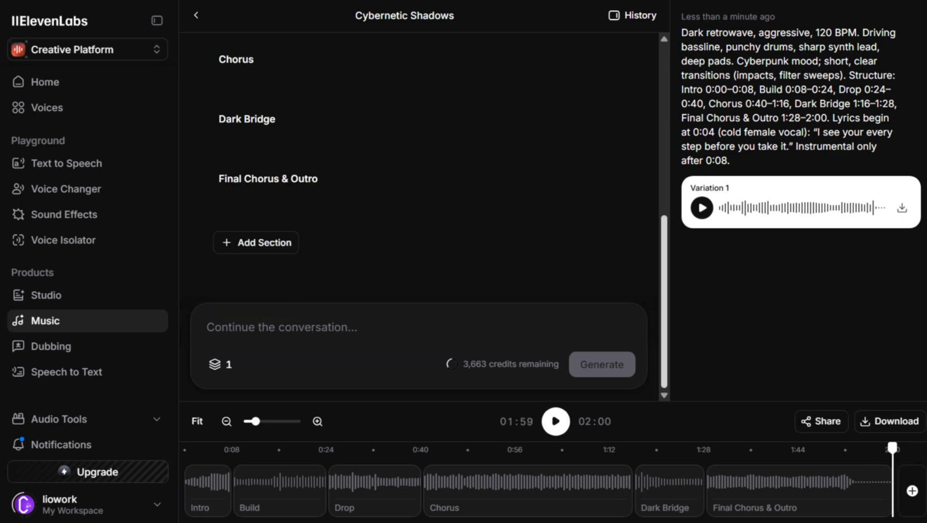
Step: Rename the Intro section as "Intro (cybernetic vocal)" and shorten the Drop section by about 3 seconds
scroll(419, 165, up, 6)
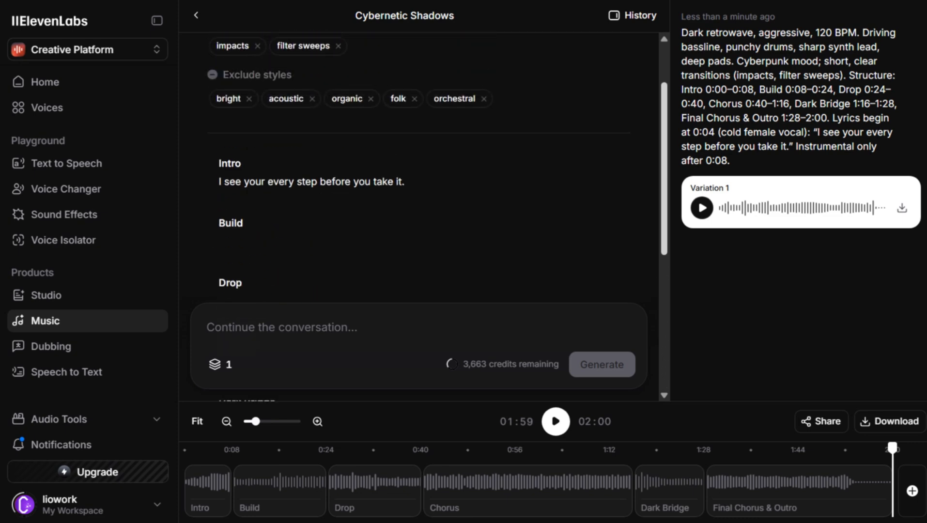
scroll(419, 164, up, 1)
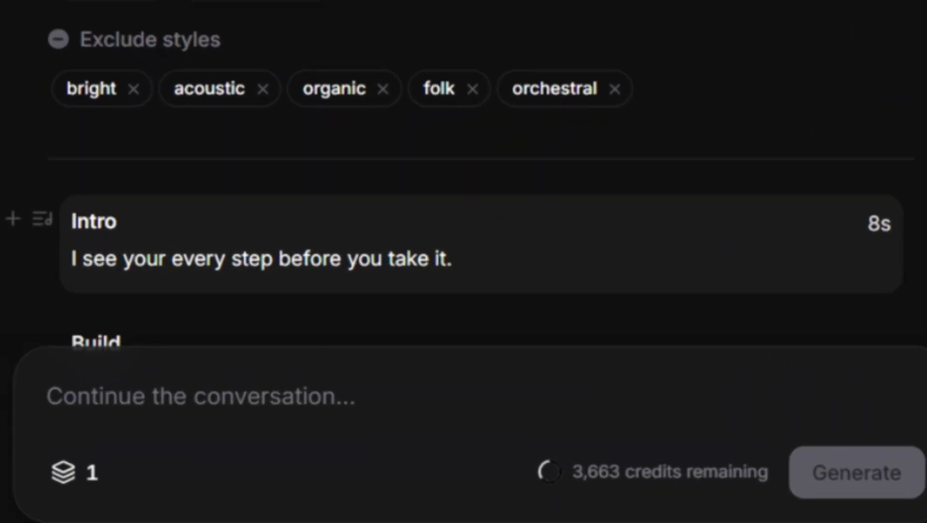
text(())
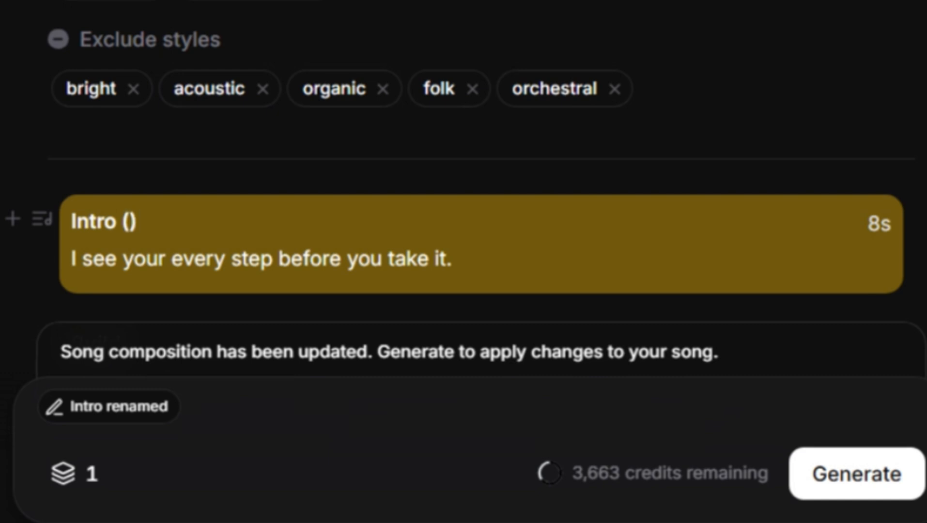
text(cybernetic vocal)
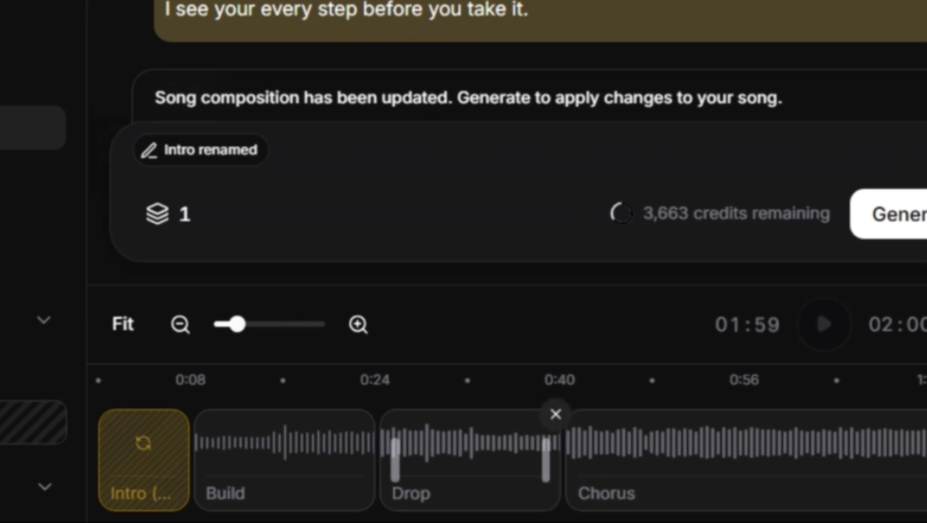
drag(545, 460, 511, 460)
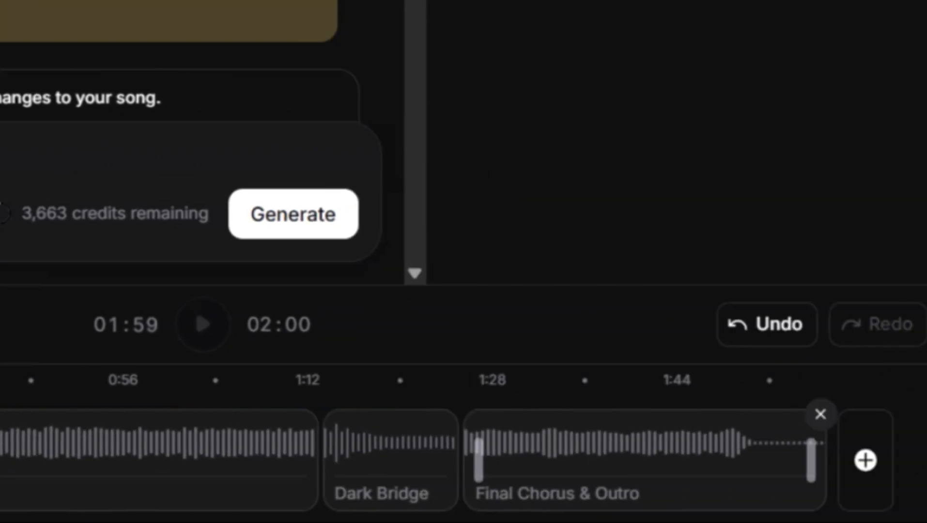
Step: Shorten the Final Chorus & Outro section by about 4 seconds, regenerate the retrowave song, and play the new variation
drag(811, 460, 764, 460)
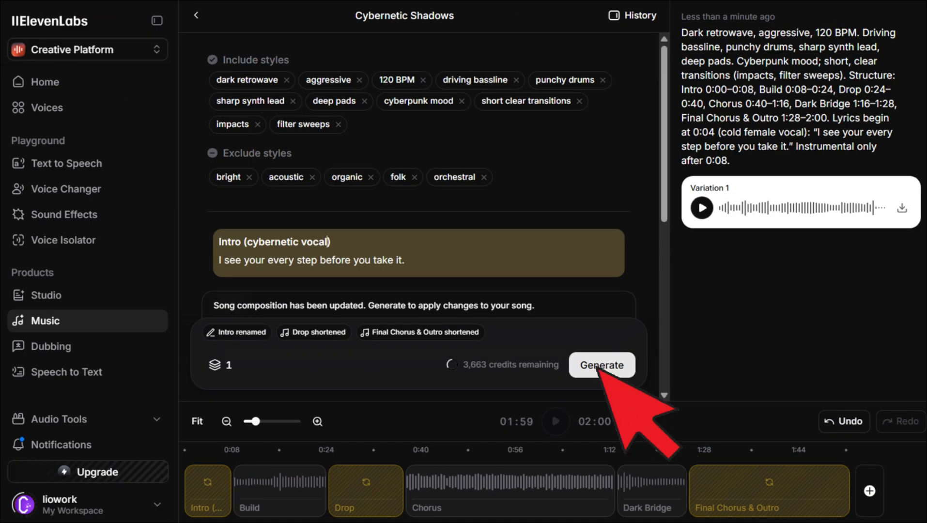
click(293, 214)
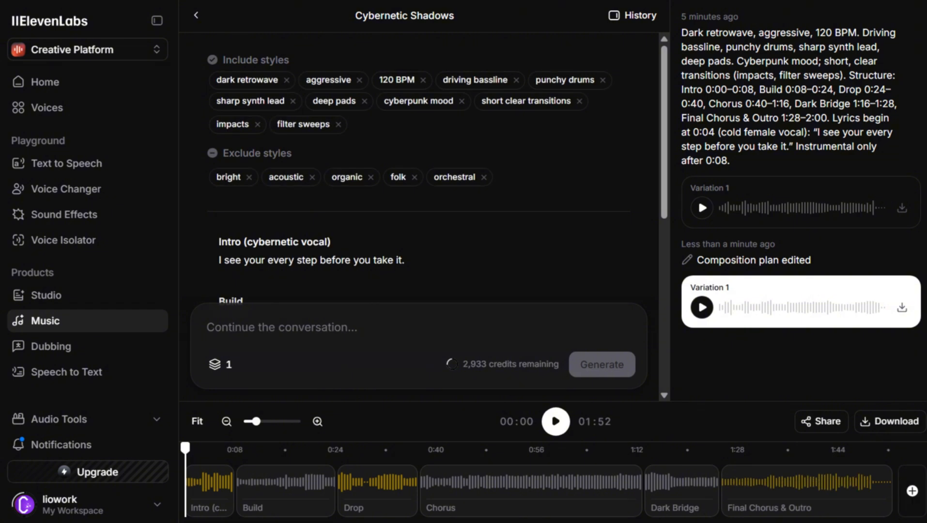
click(701, 307)
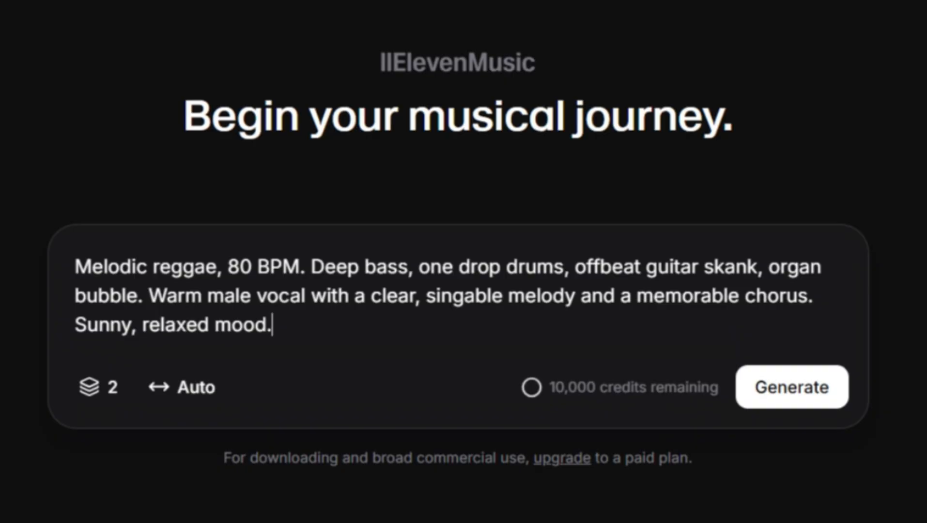
Step: Set the melodic reggae prompt to generate one variant and choose its song duration
click(98, 387)
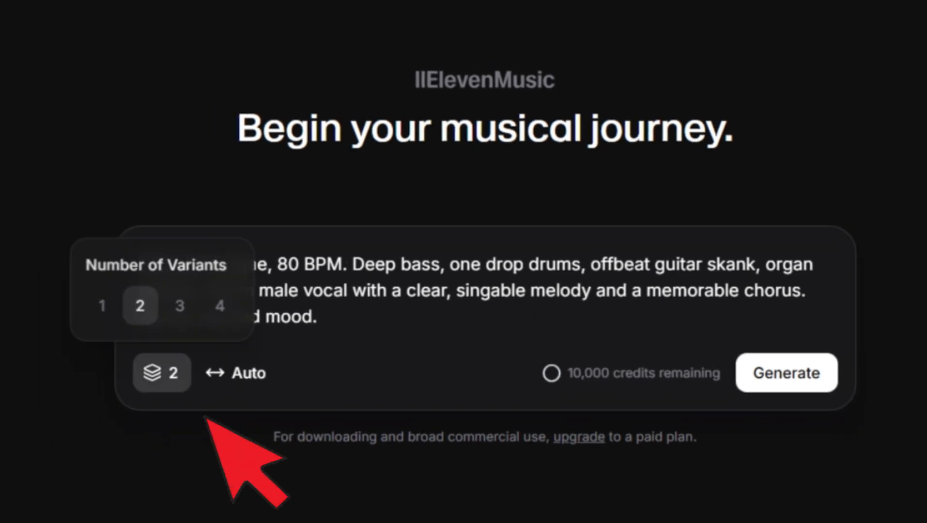
click(35, 313)
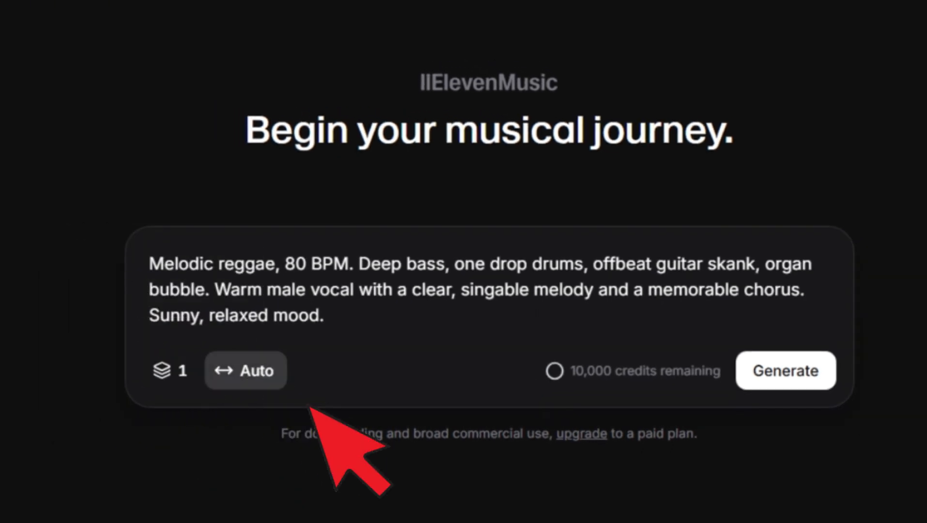
click(246, 370)
click(277, 303)
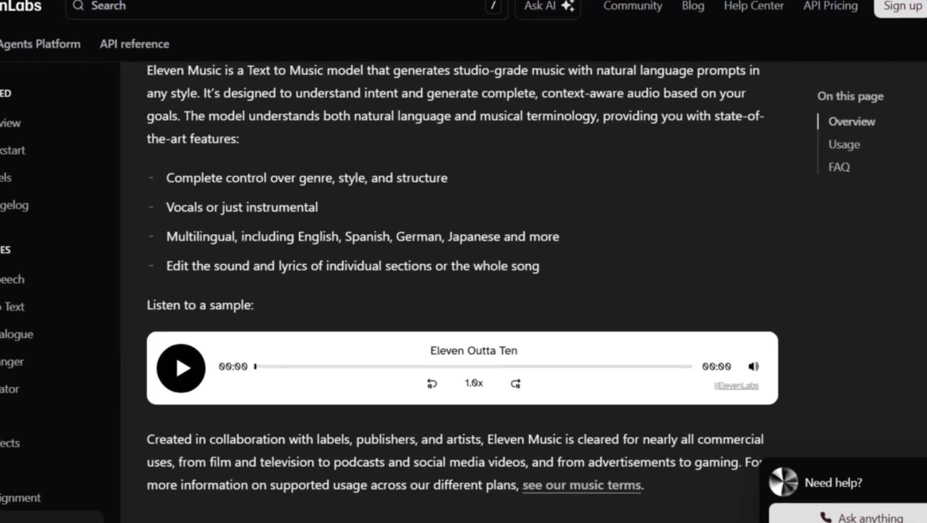
Step: Read the Eleven Music documentation on commercial use, and compare the features of the Starter, Creator and Pro subscription plans
scroll(462, 291, down, 3)
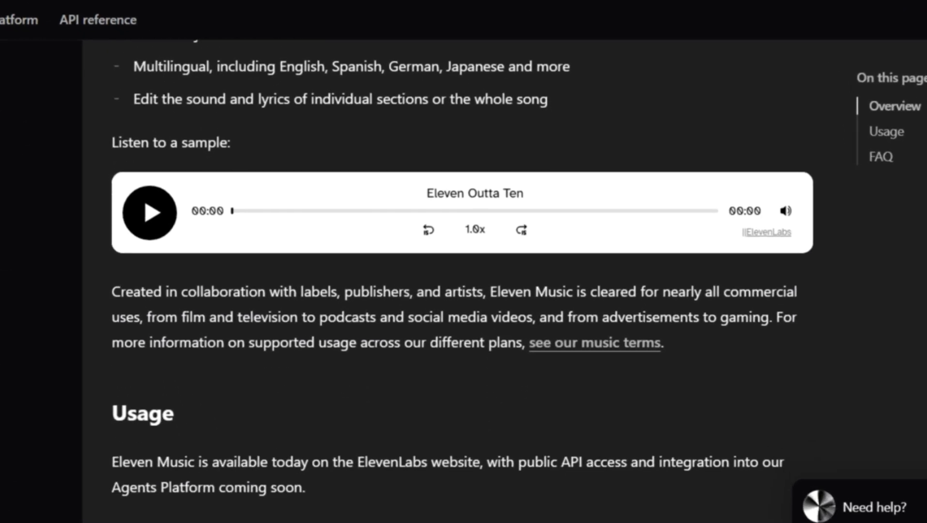
scroll(462, 291, down, 5)
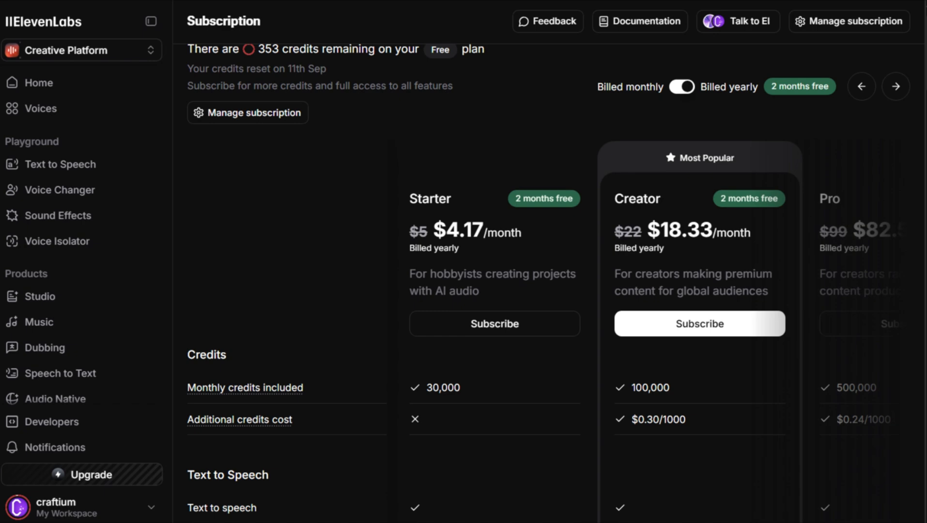
scroll(533, 291, down, 3)
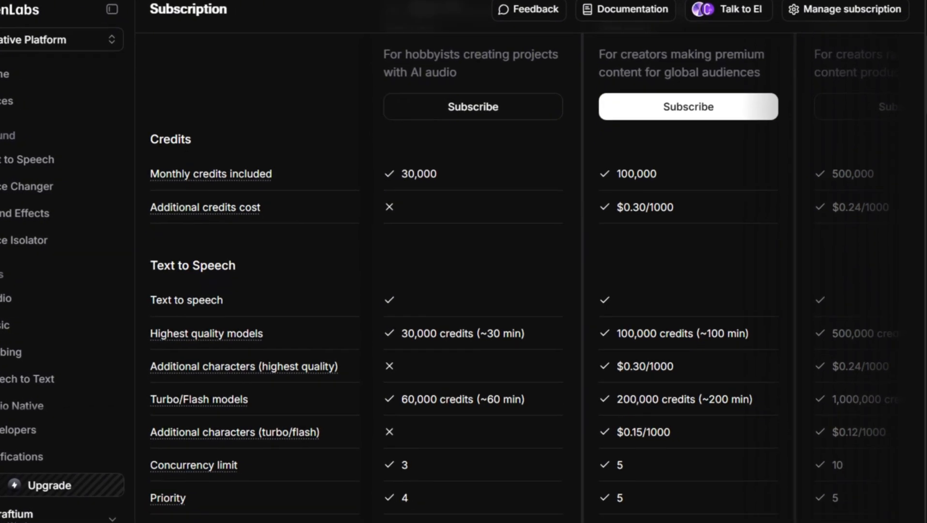
scroll(484, 291, down, 6)
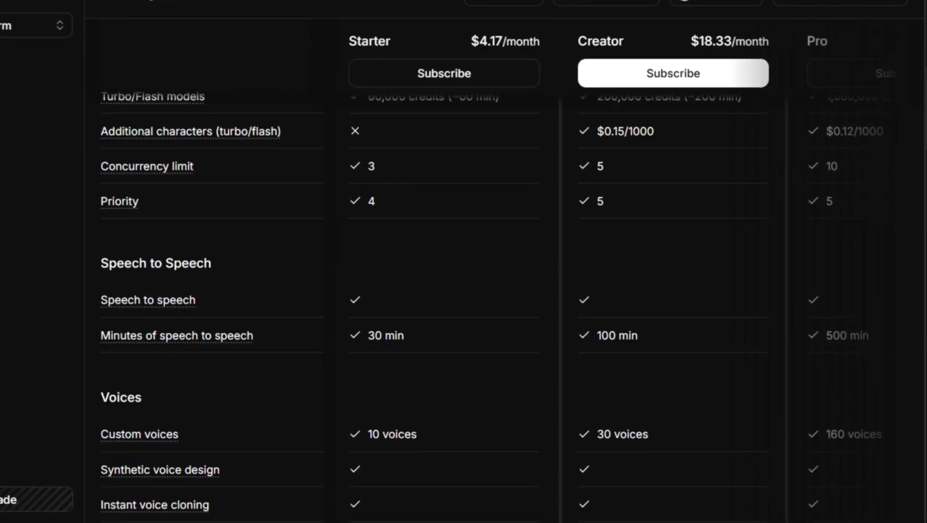
scroll(485, 290, down, 2)
scroll(484, 290, down, 7)
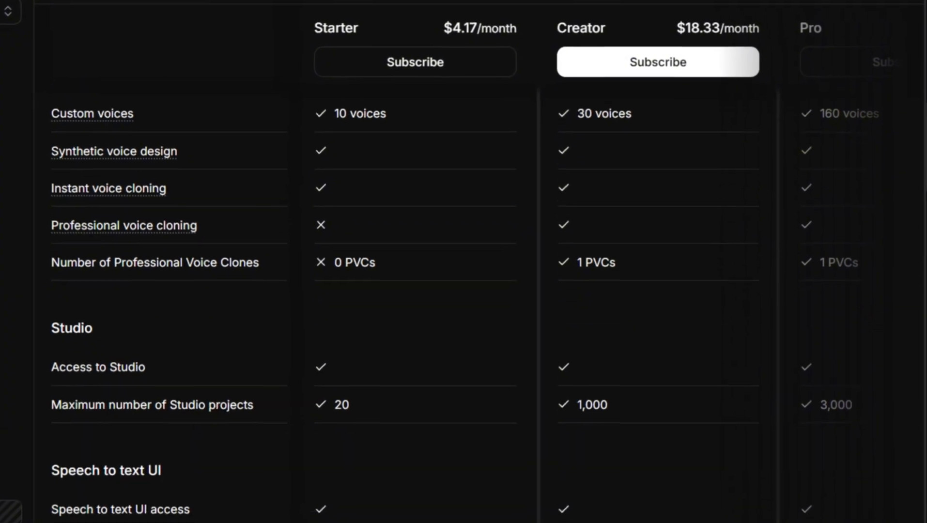
scroll(485, 291, down, 3)
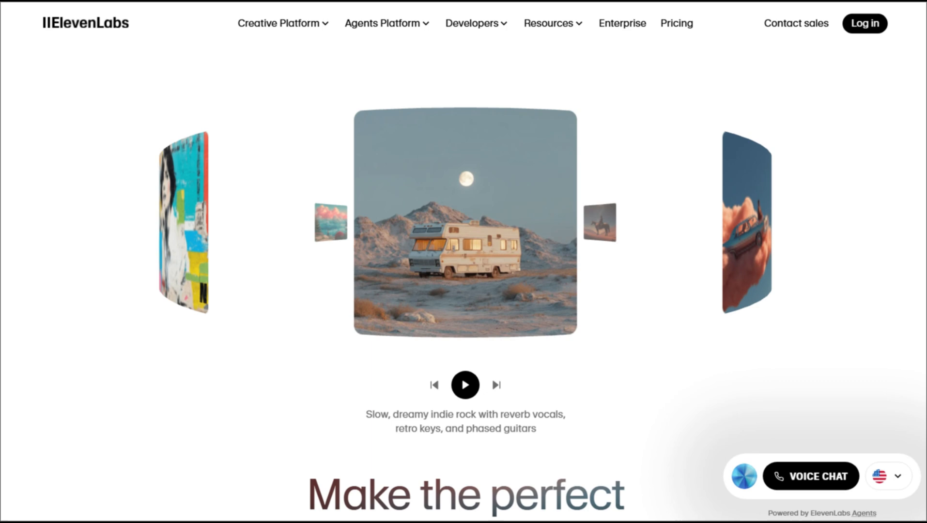
Step: Review the ElevenLabs music landing page, from the sample player to the sections on text prompts and song section editing
scroll(464, 262, down, 5)
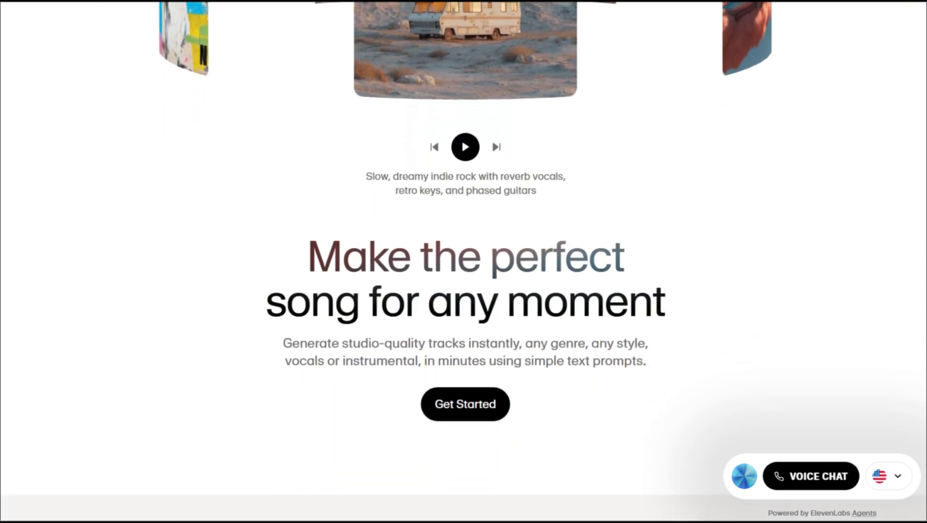
scroll(464, 261, down, 7)
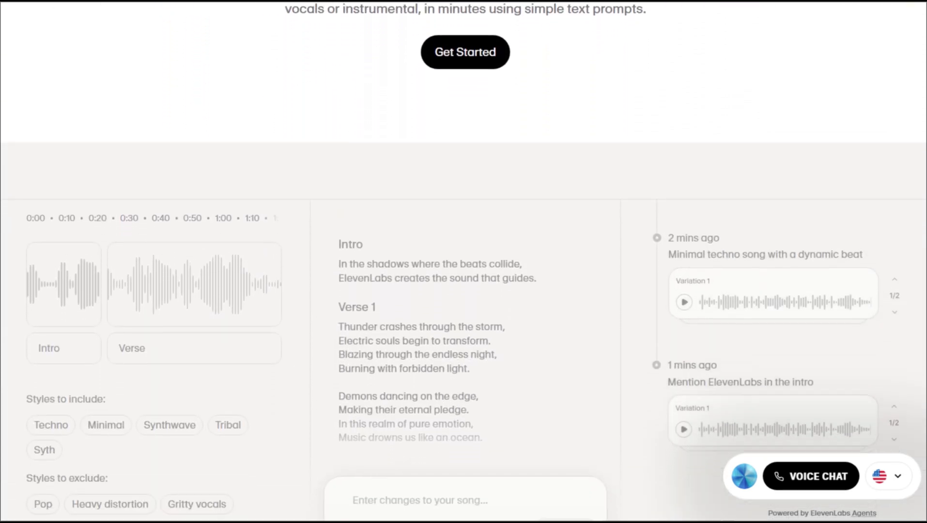
scroll(463, 261, down, 4)
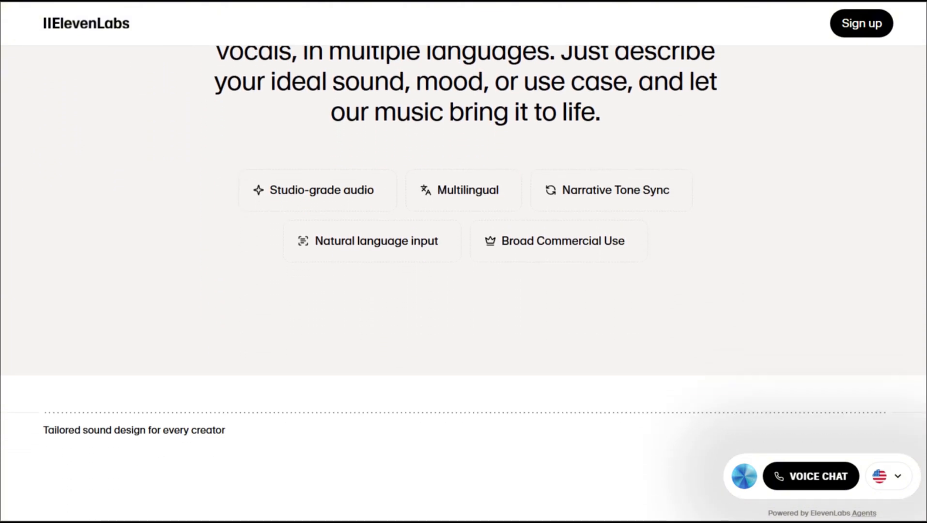
scroll(463, 262, down, 2)
scroll(464, 262, down, 8)
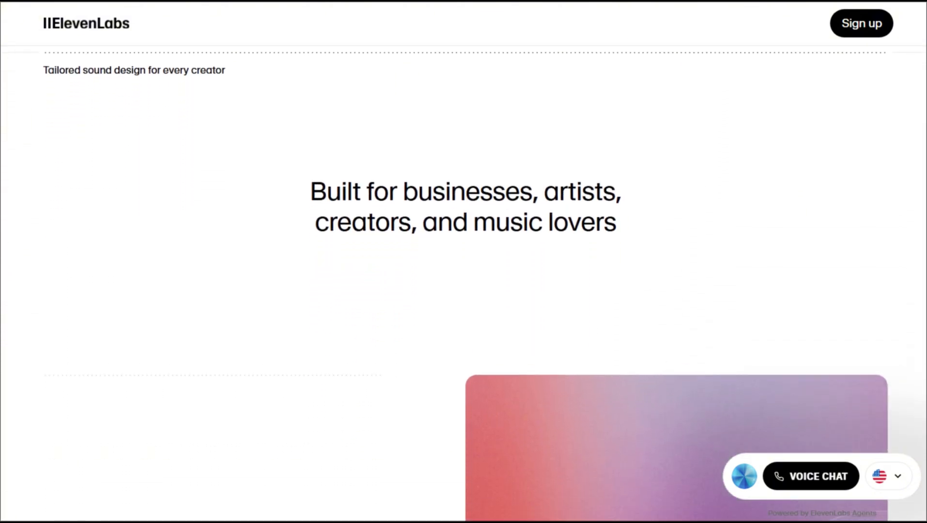
scroll(464, 261, down, 2)
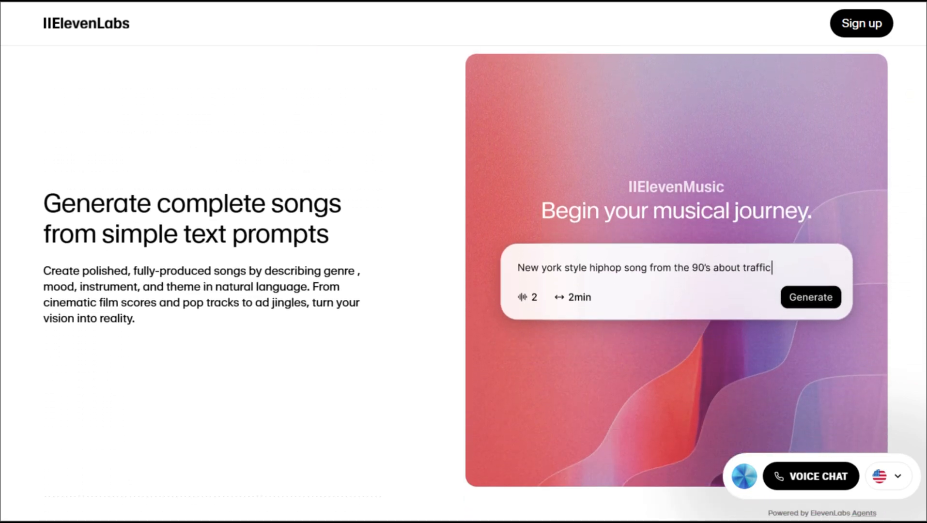
scroll(464, 261, down, 8)
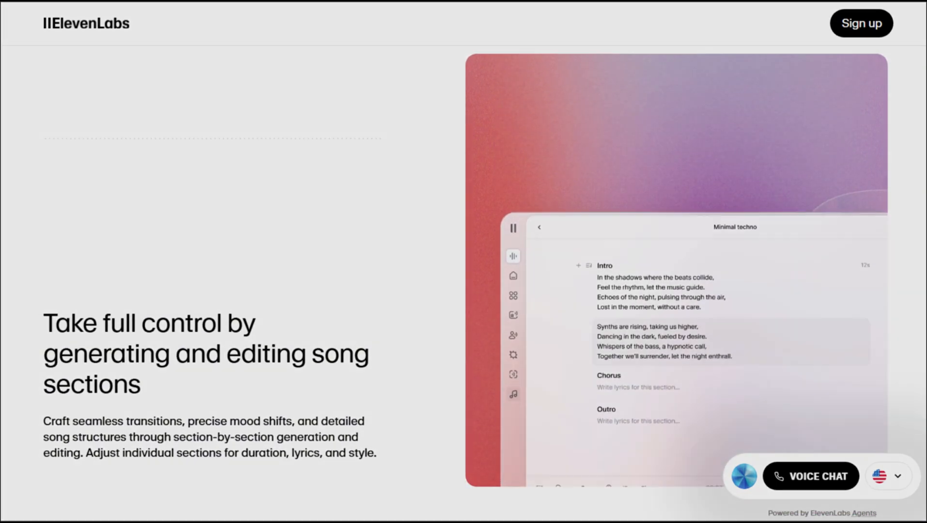
scroll(463, 261, down, 2)
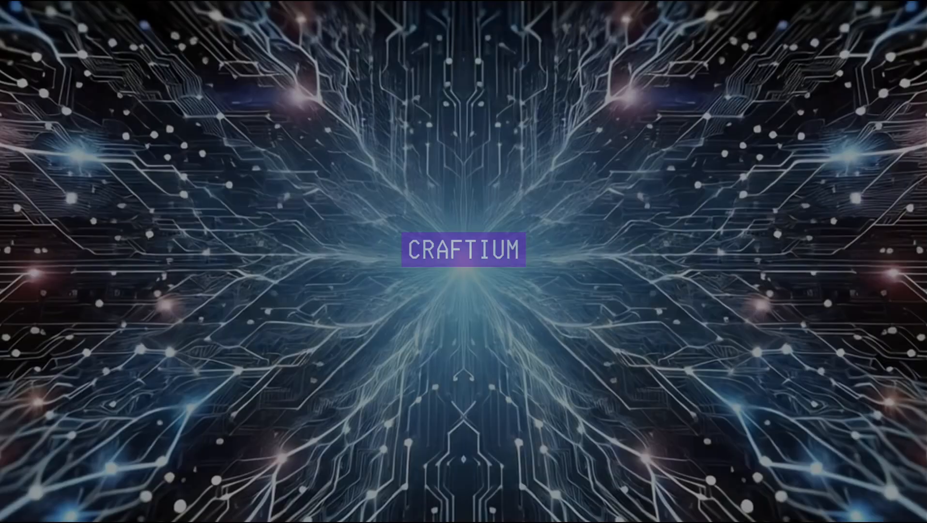